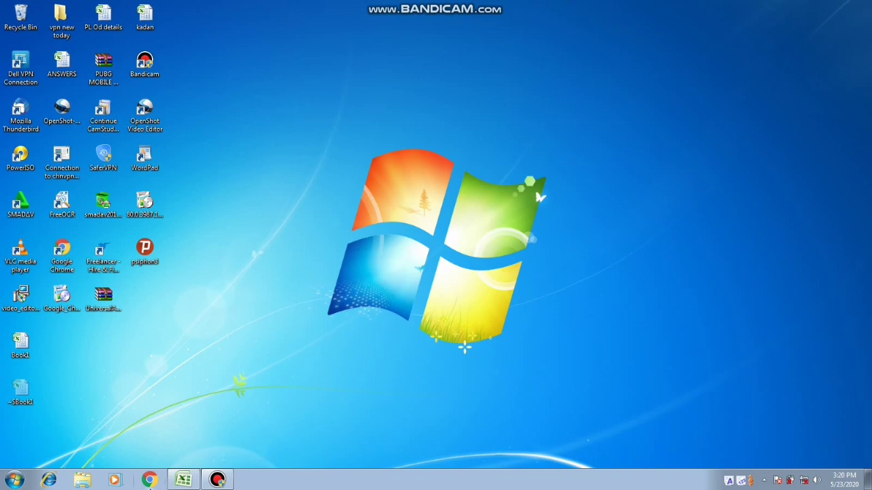
Switch to the Excel workbook and examine the employee business table and the incentive-per-file rate table on Sheet1
click(183, 480)
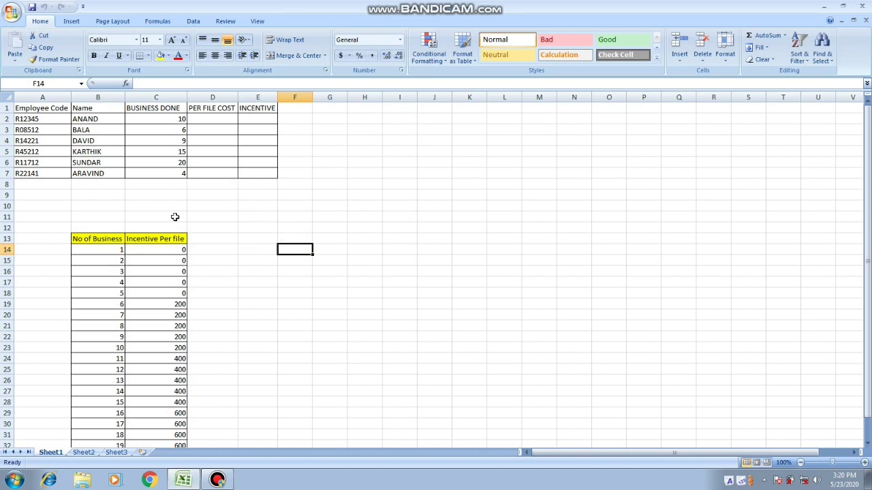
click(289, 304)
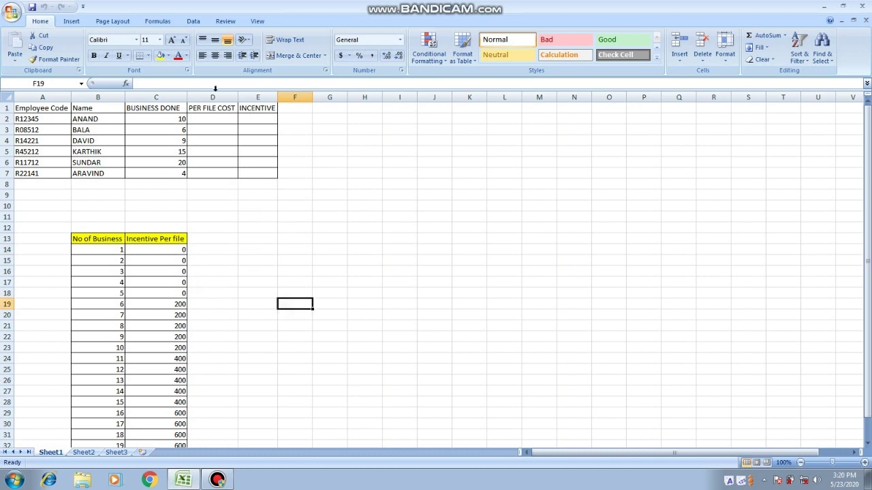
drag(50, 108, 258, 175)
click(73, 120)
drag(50, 107, 227, 171)
click(112, 130)
click(167, 117)
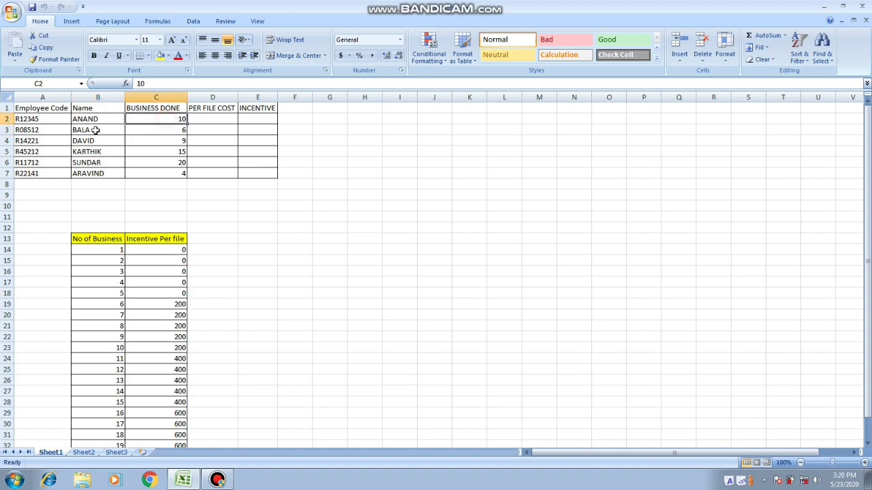
click(95, 129)
click(180, 129)
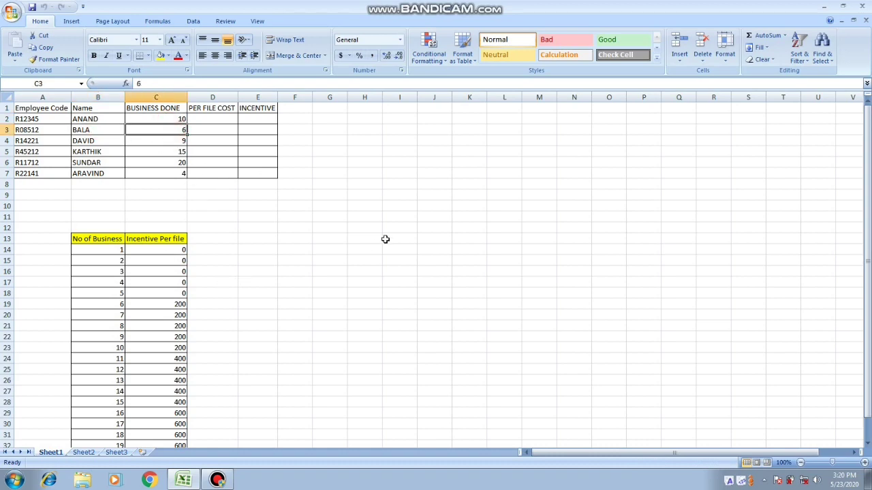
click(260, 164)
click(173, 132)
click(222, 131)
drag(106, 238, 163, 424)
scroll(195, 304, up, 1)
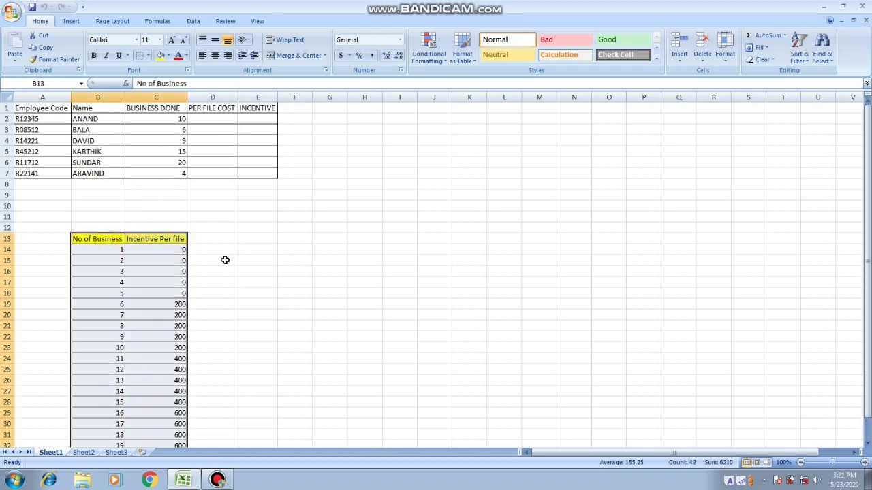
Start a VLOOKUP formula in D2 with C2 as the lookup value and B13:C33 as the table array
click(217, 119)
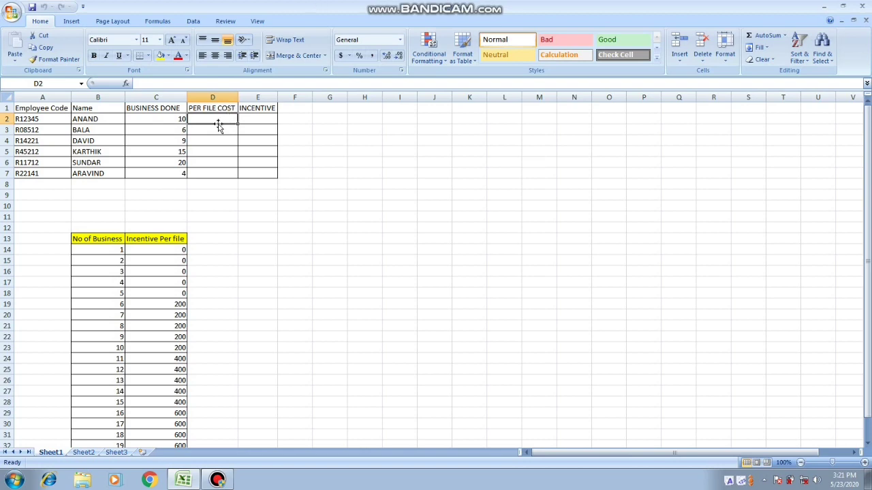
text(=)
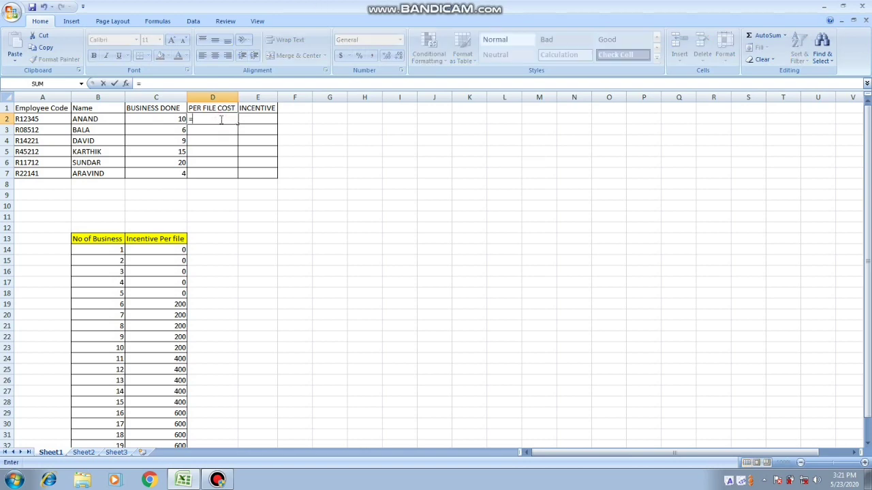
text(VLOOK)
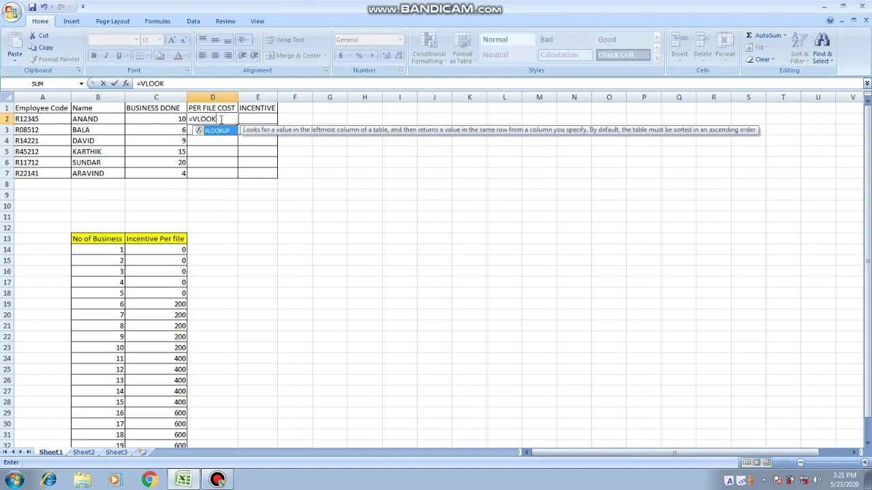
text(UP()
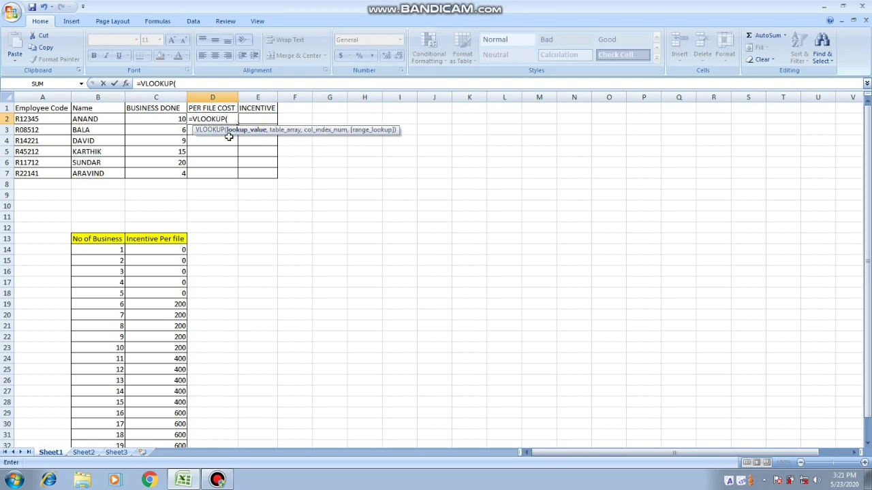
click(170, 119)
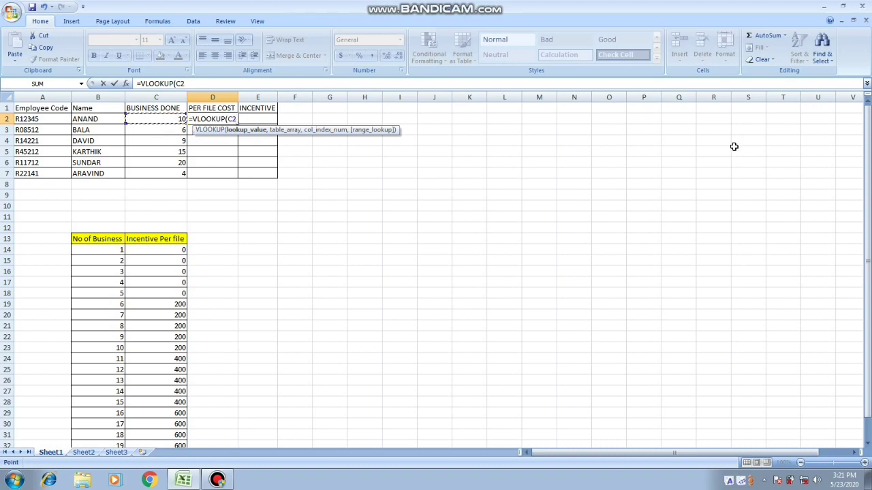
text(,)
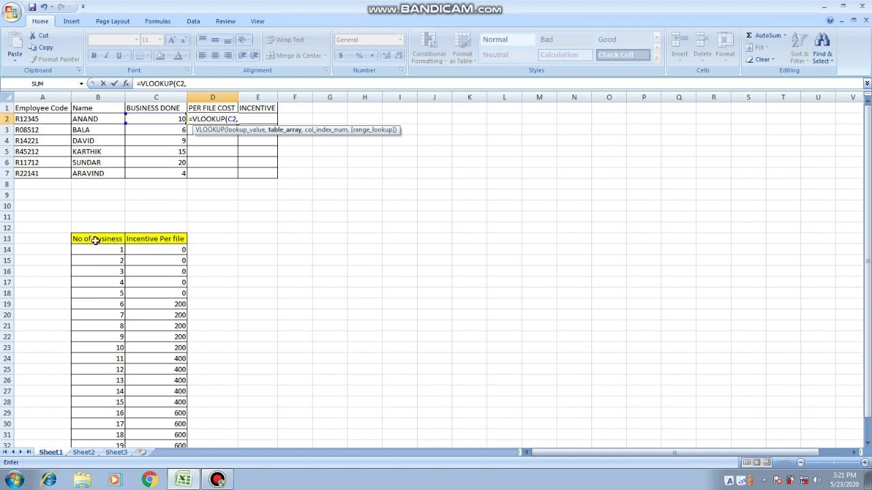
drag(95, 239, 160, 424)
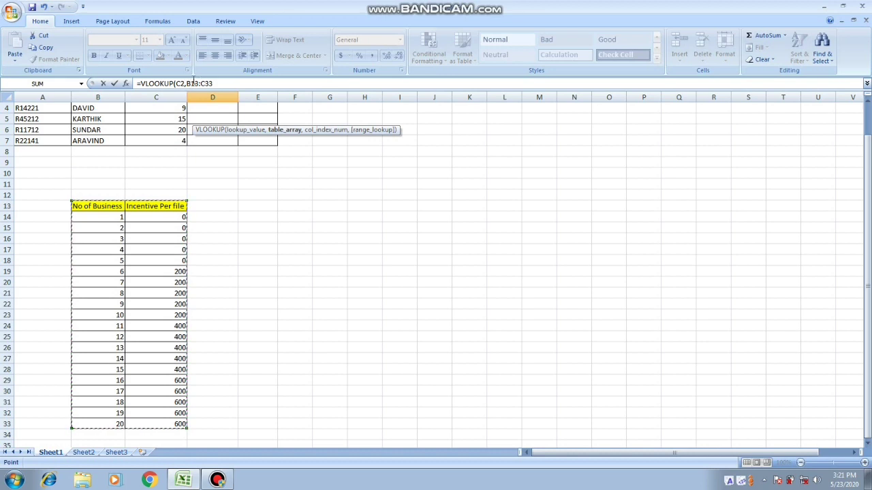
Lock the table rows as B$13:C$33 and complete the formula as =VLOOKUP(C2,B$13:C$33,2), without a match type
click(193, 82)
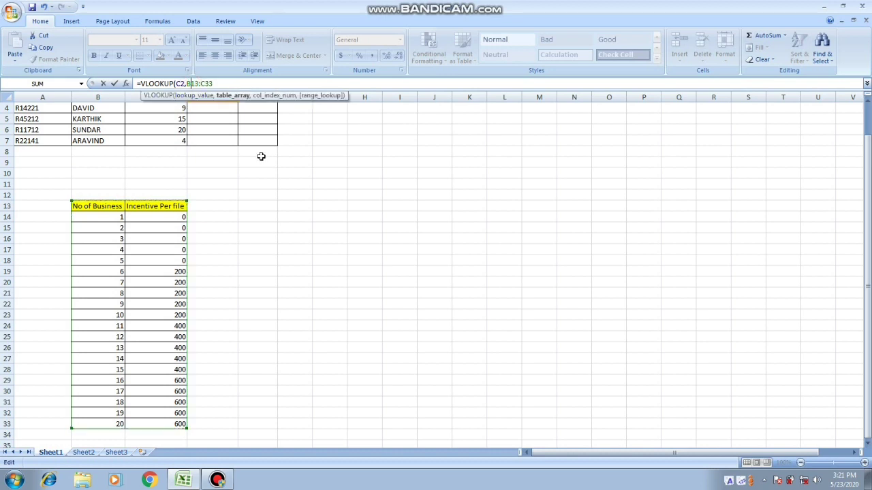
text($)
click(208, 83)
text($)
text(,2)
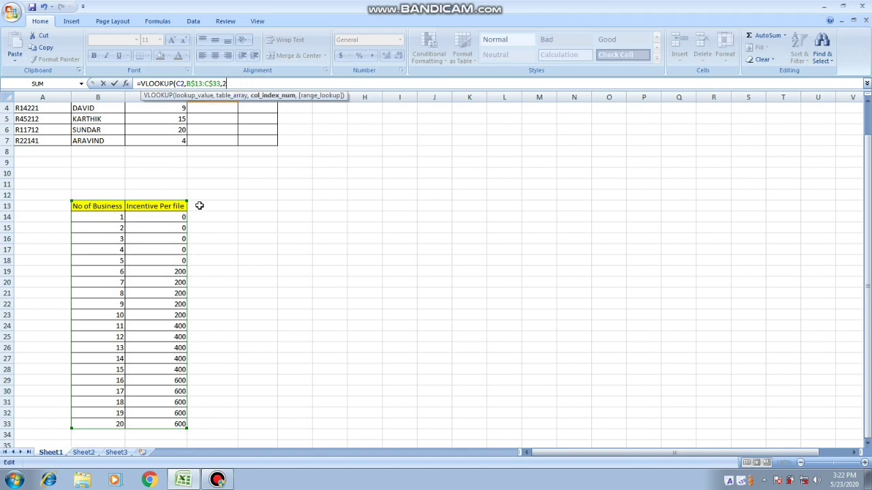
text(,)
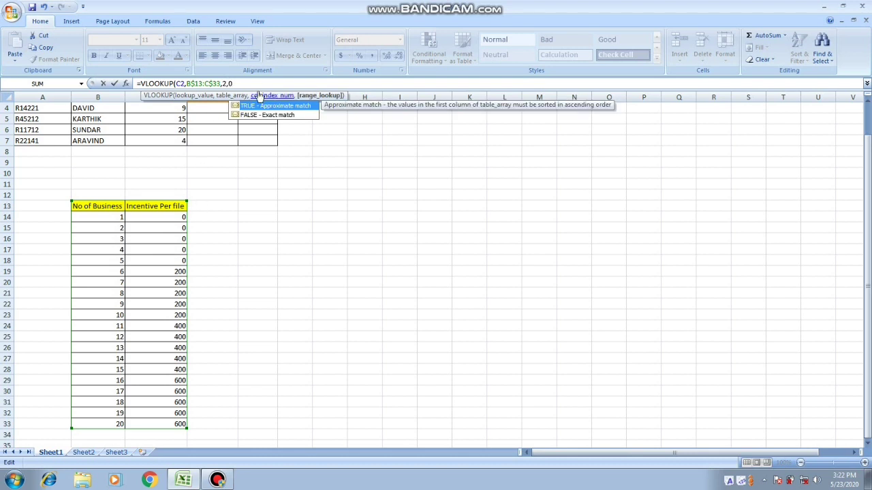
key(BackSpace)
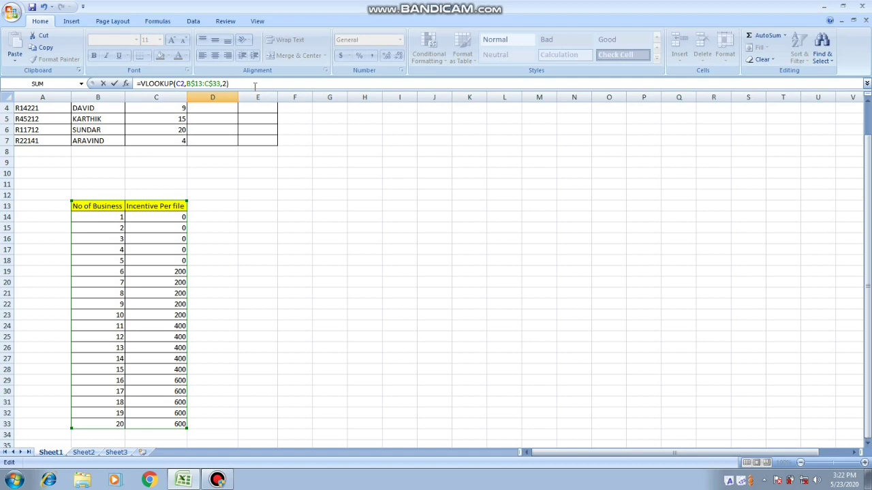
key(Return)
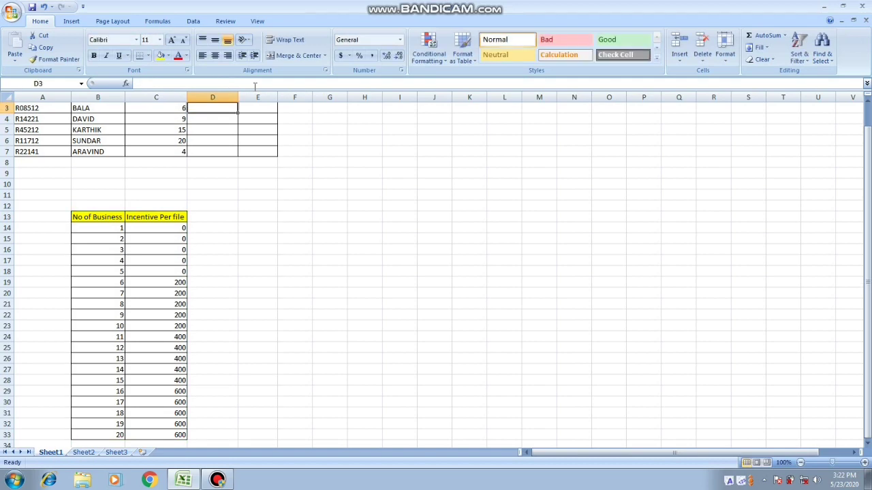
Check the per file cost in D2 against the rate for 10 files and copy the VLOOKUP formula down to D7
scroll(210, 191, up, 1)
click(211, 116)
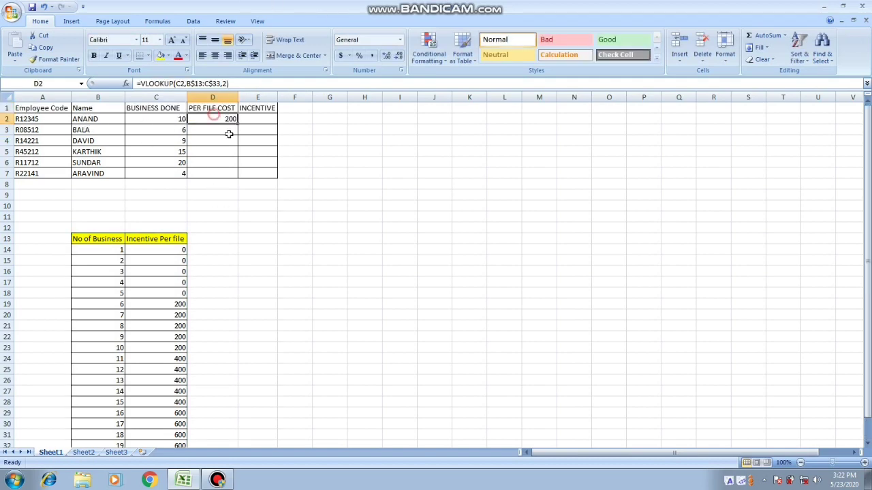
click(181, 118)
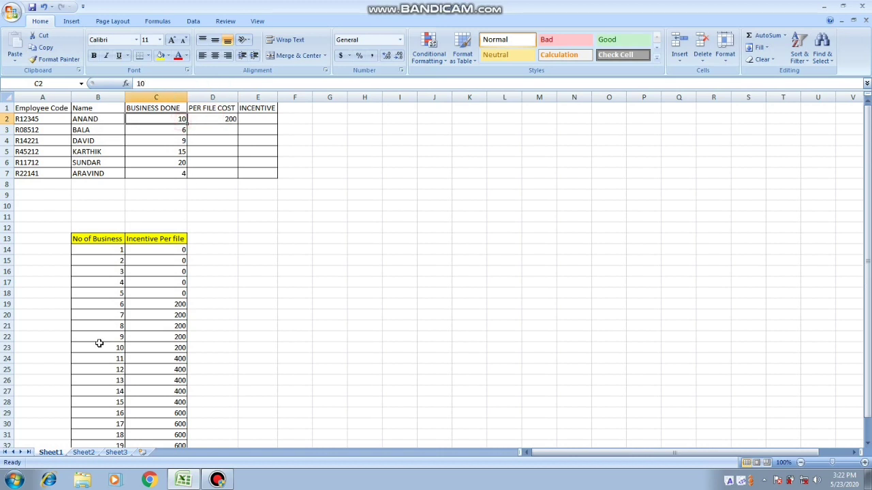
drag(113, 348, 151, 346)
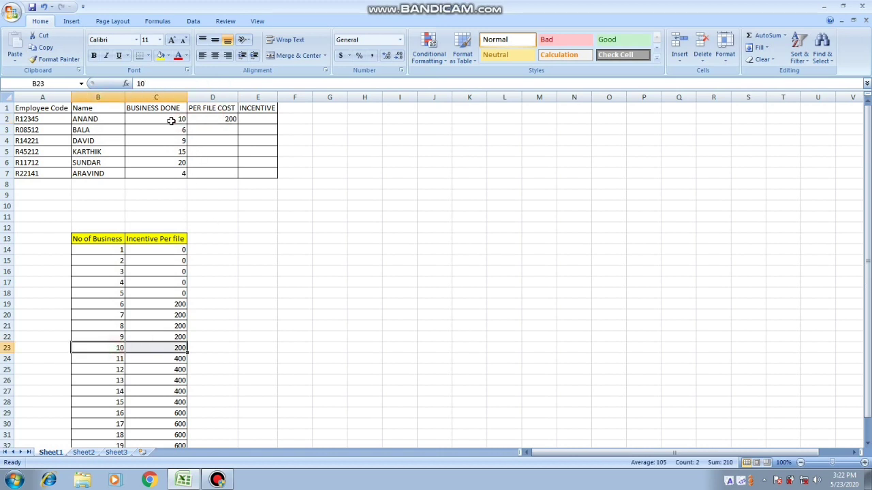
drag(179, 119, 215, 120)
click(220, 120)
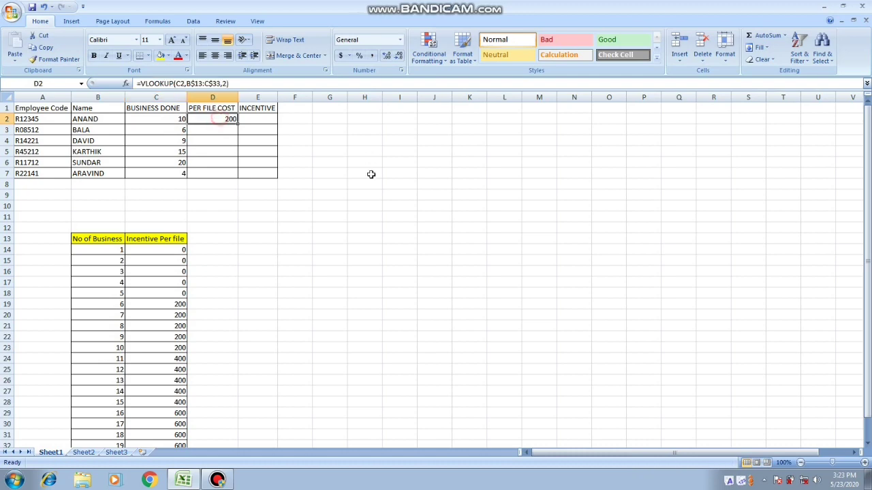
drag(238, 123, 238, 176)
Compare the per file costs in rows 5 and 6 with the rate table entries for 15 and 20 files
click(226, 134)
click(175, 153)
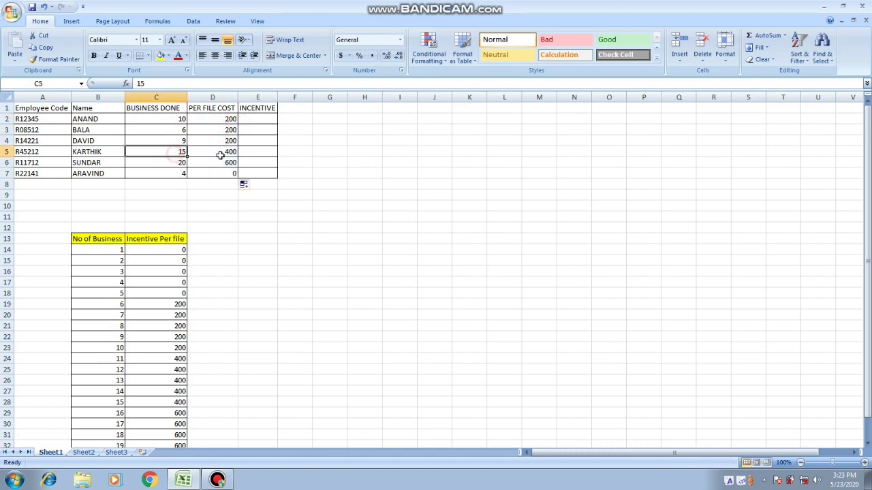
click(222, 152)
drag(175, 152, 223, 153)
scroll(165, 325, down, 1)
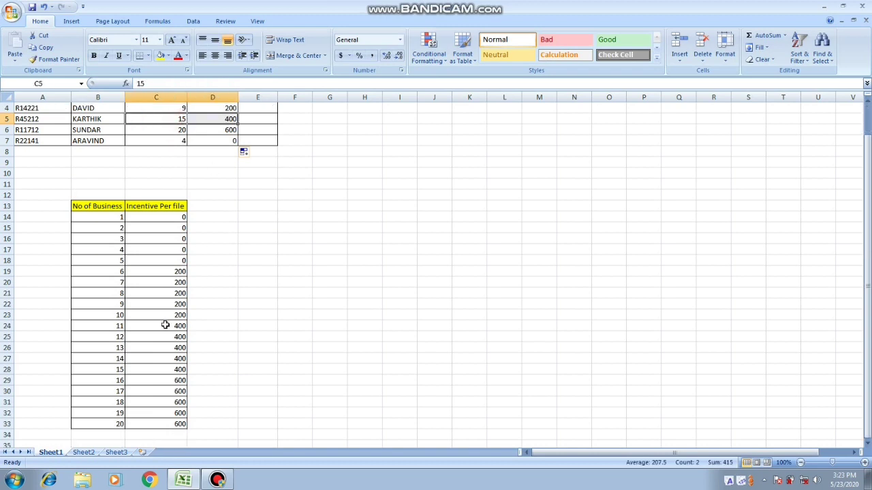
drag(114, 368, 161, 368)
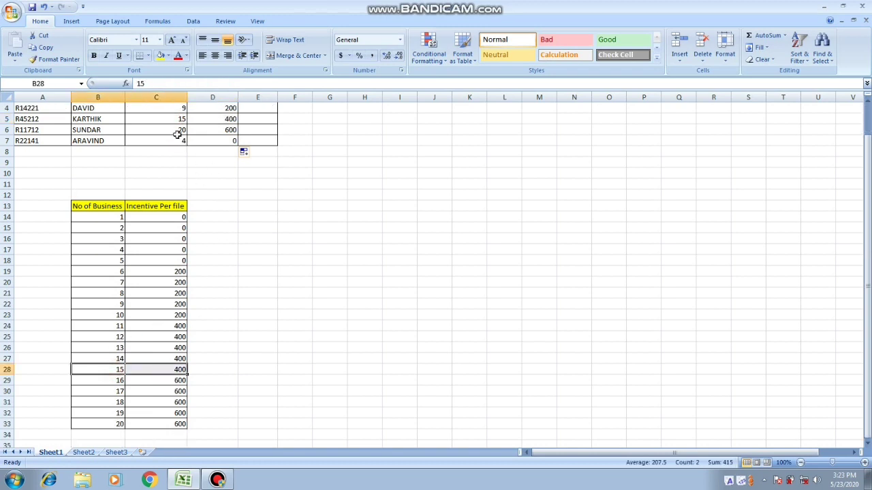
drag(178, 132, 211, 133)
drag(109, 424, 164, 425)
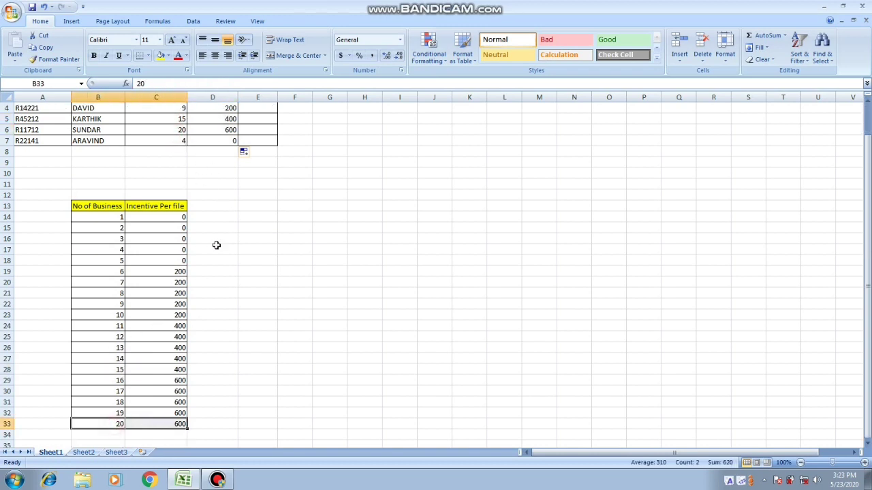
scroll(211, 223, up, 1)
click(217, 109)
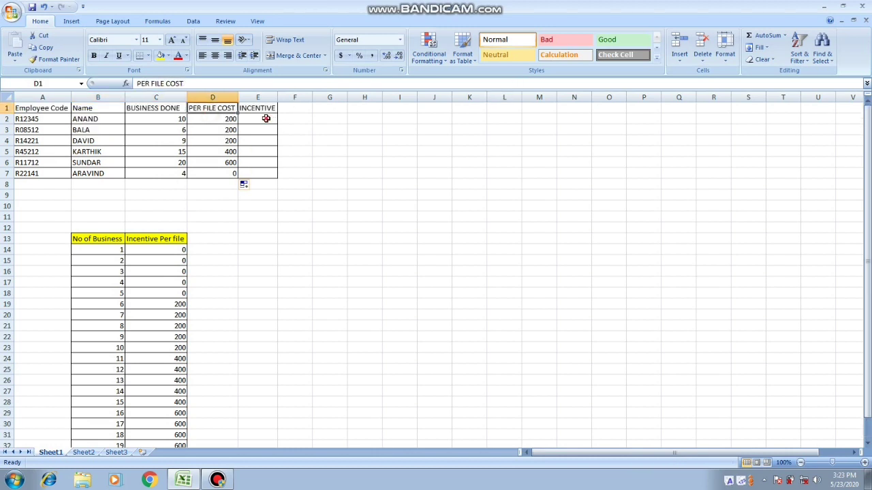
Calculate the first employee's incentive in E2 with the formula =C2*D2
click(267, 119)
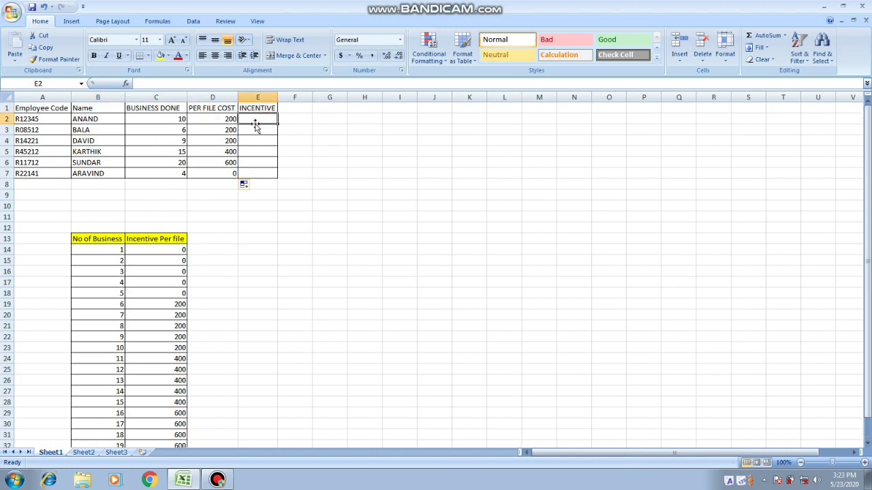
text(=)
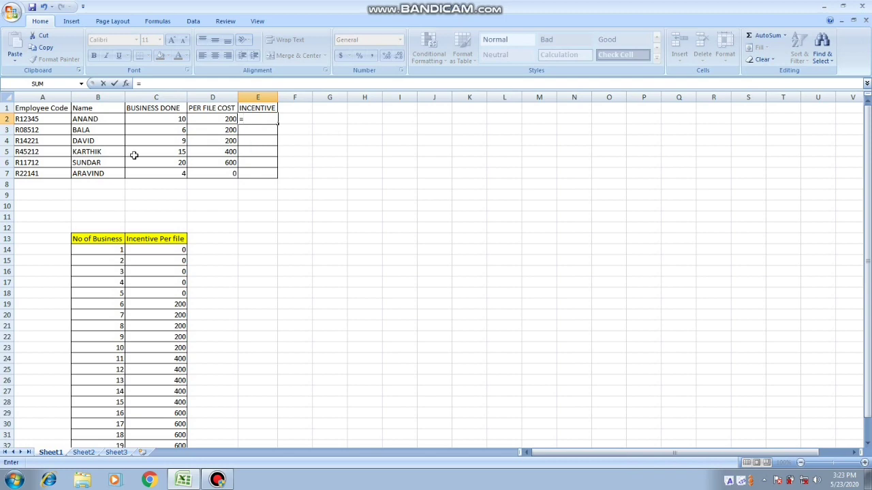
click(180, 120)
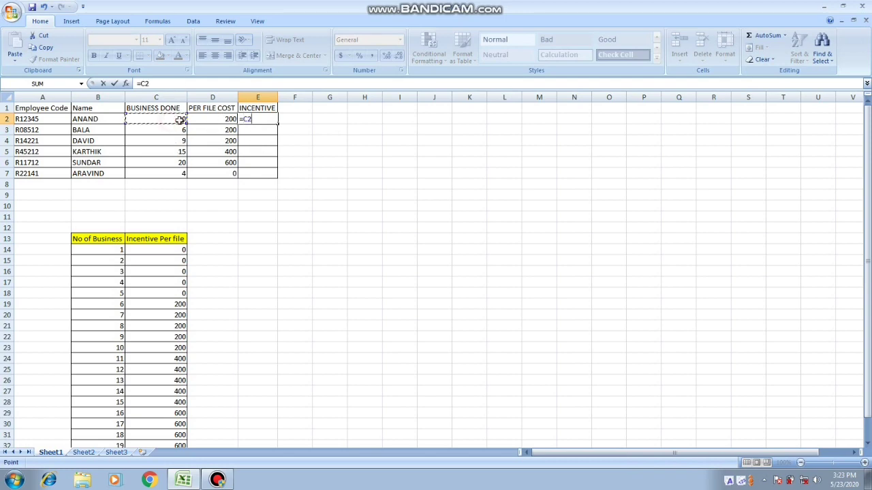
text(*)
click(228, 119)
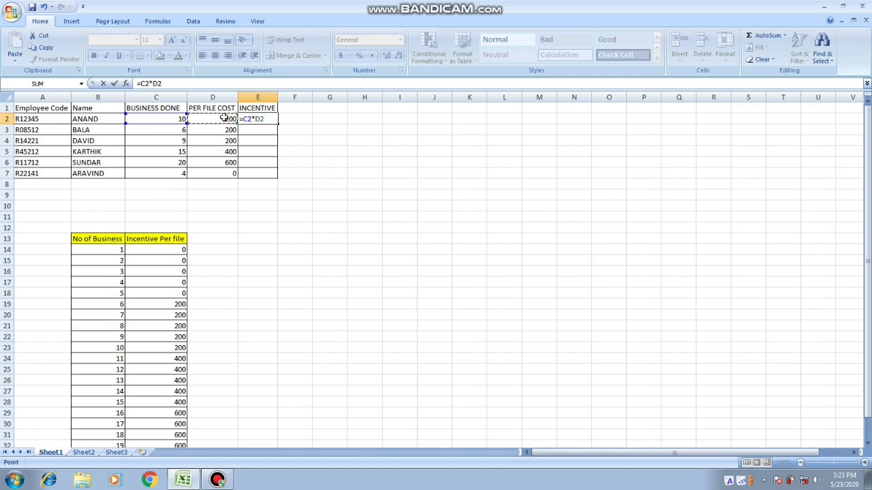
key(Return)
Copy the incentive formula from E2 down to E7 and review the completed table A1:E7
click(262, 120)
drag(278, 125, 278, 178)
click(176, 151)
drag(27, 109, 262, 178)
click(262, 179)
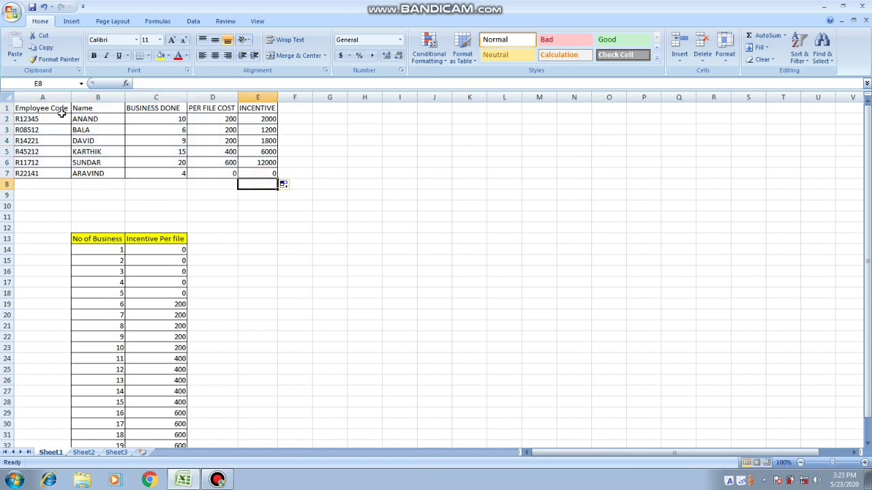
drag(60, 114, 266, 169)
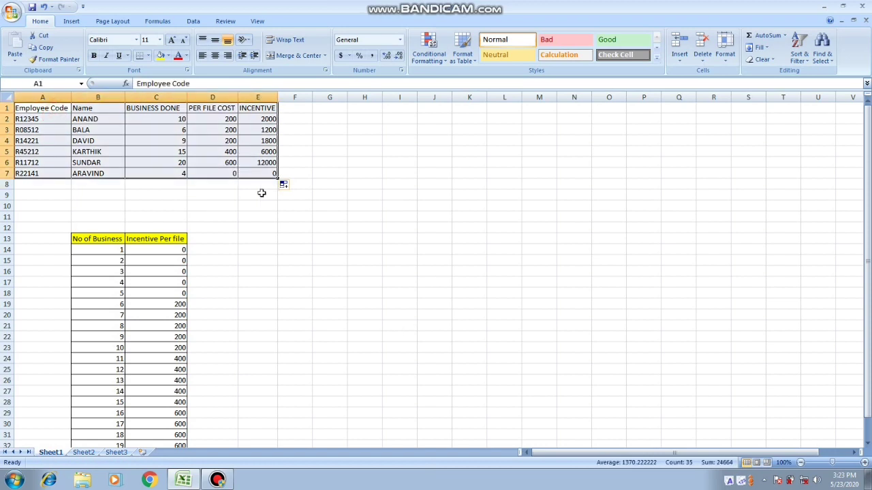
click(261, 193)
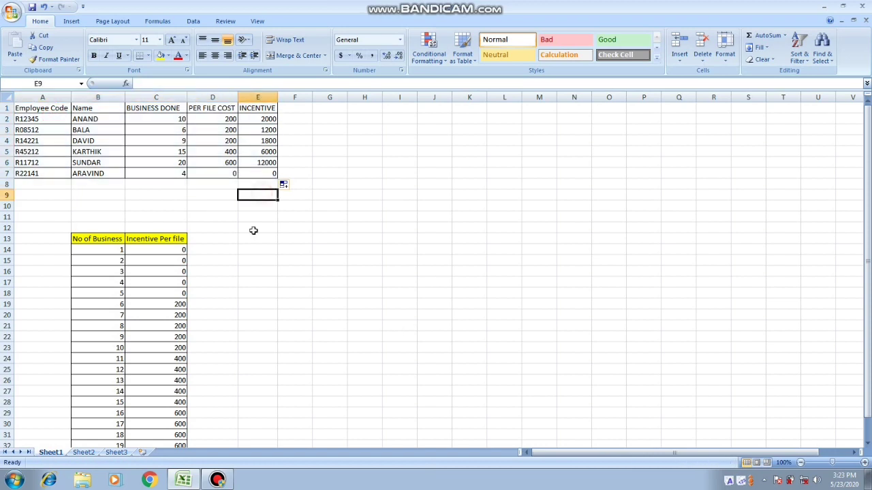
Open Sheet2 and look over the employee list and the empty lookup form beside it
click(83, 453)
click(443, 184)
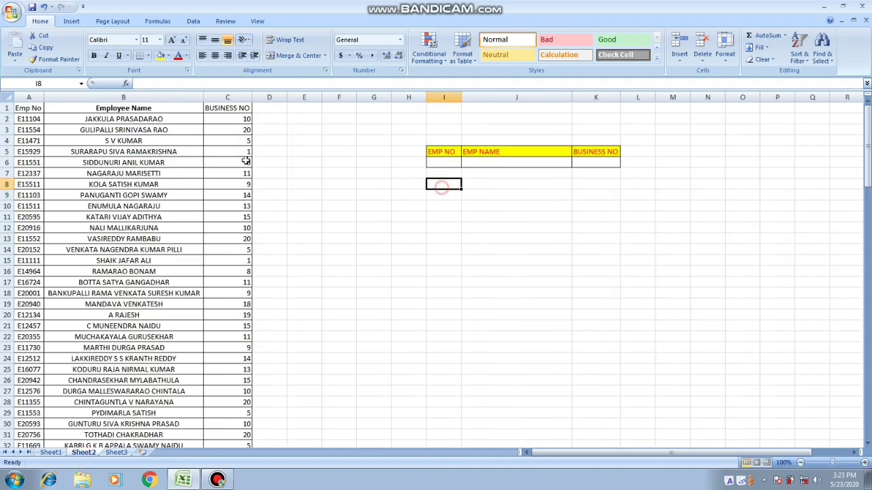
click(138, 172)
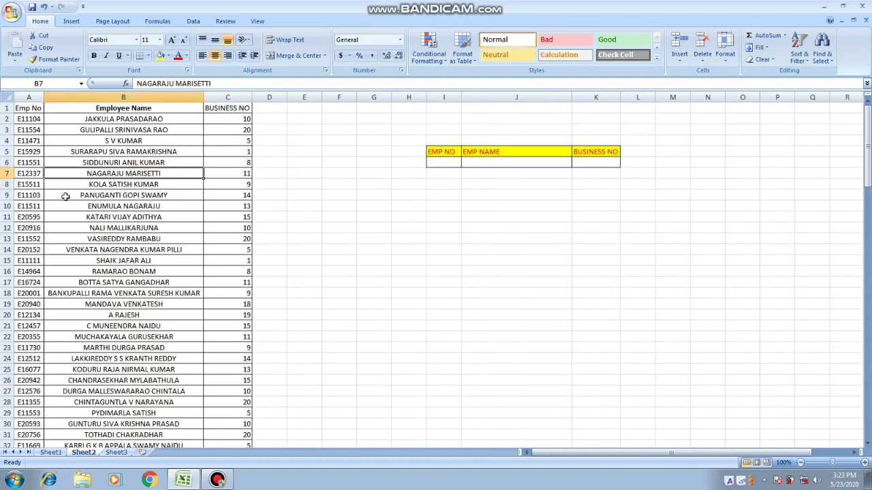
Look through the whole employee list in columns A to C and the empty lookup cells I6:K6
scroll(89, 217, down, 20)
scroll(88, 216, down, 9)
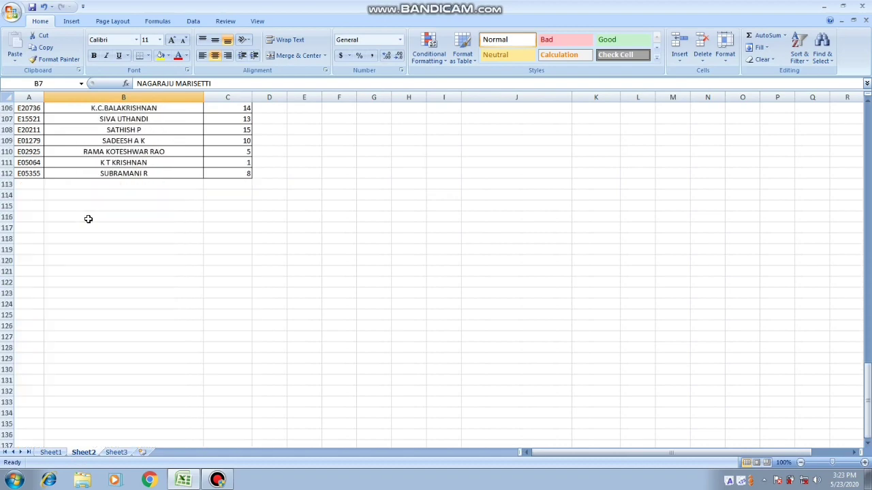
scroll(89, 218, up, 13)
click(27, 205)
click(125, 217)
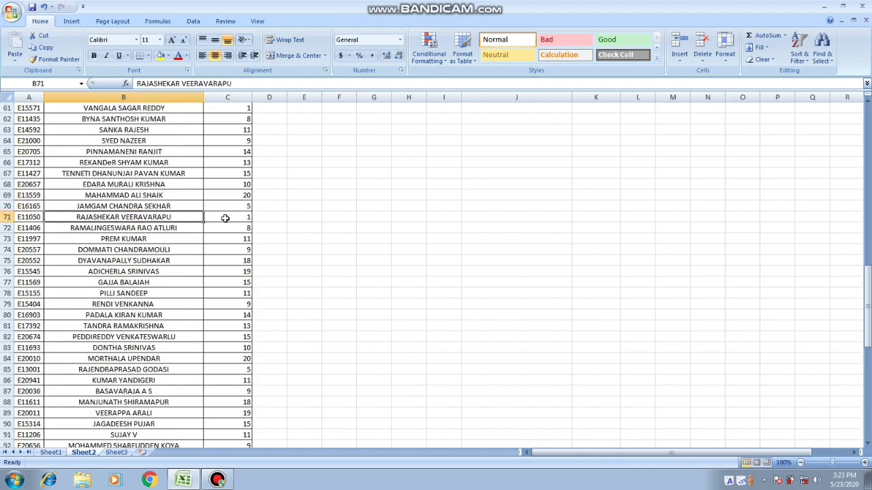
click(228, 218)
scroll(229, 219, up, 20)
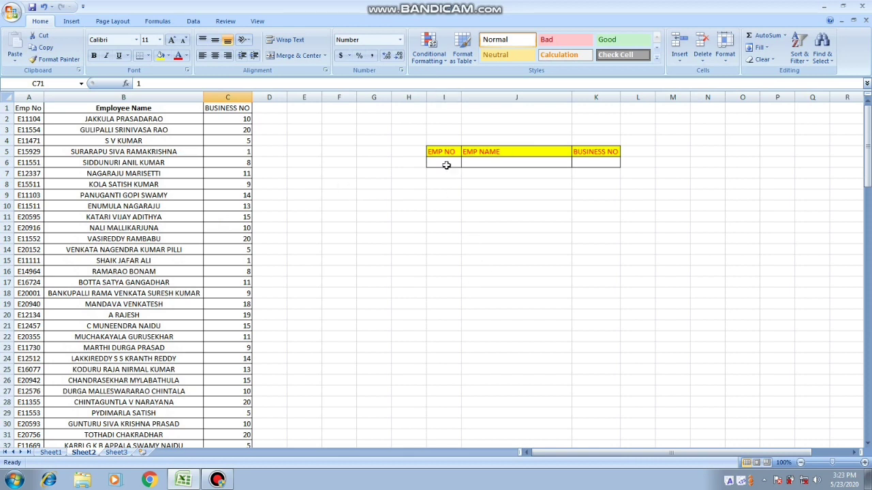
drag(446, 165, 604, 162)
drag(541, 213, 540, 209)
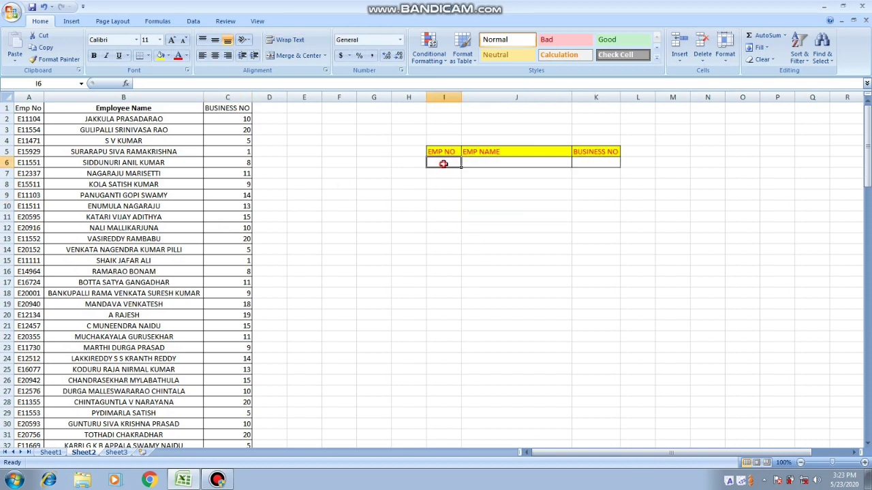
drag(443, 164, 595, 163)
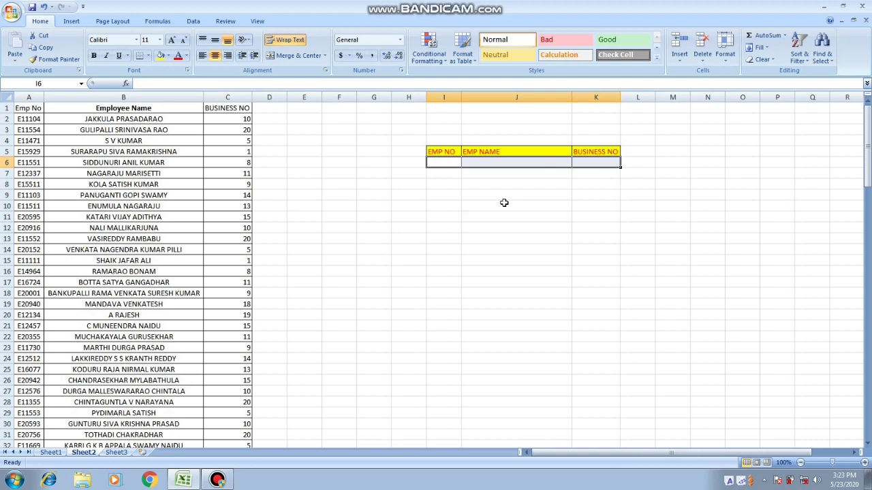
click(439, 168)
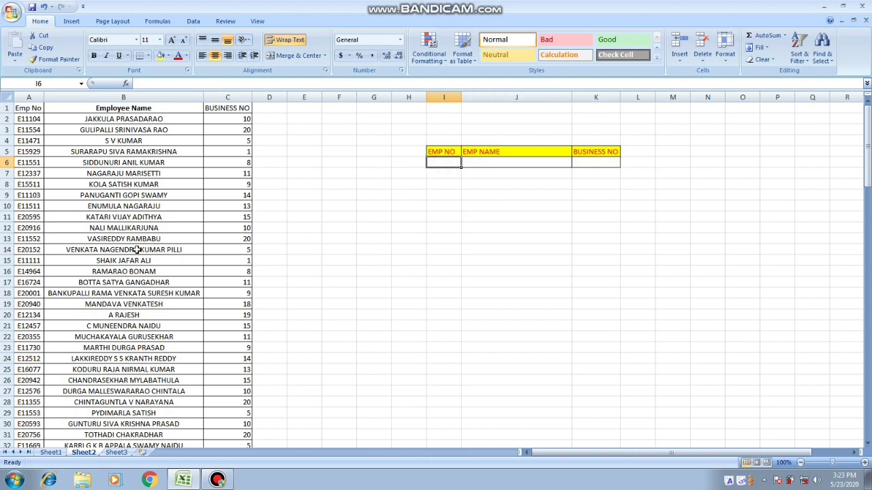
click(515, 166)
click(600, 164)
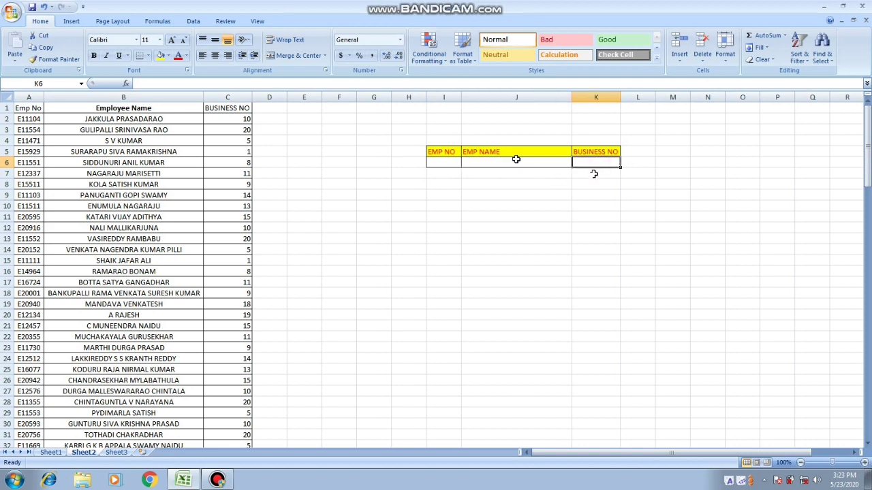
Enter the employee number from row 7 of the list in the EMP NO cell I6
click(445, 166)
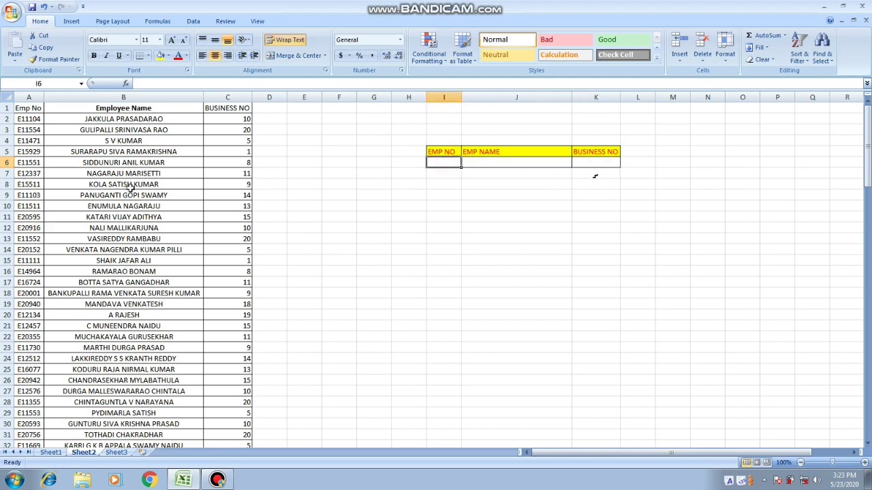
text(E1)
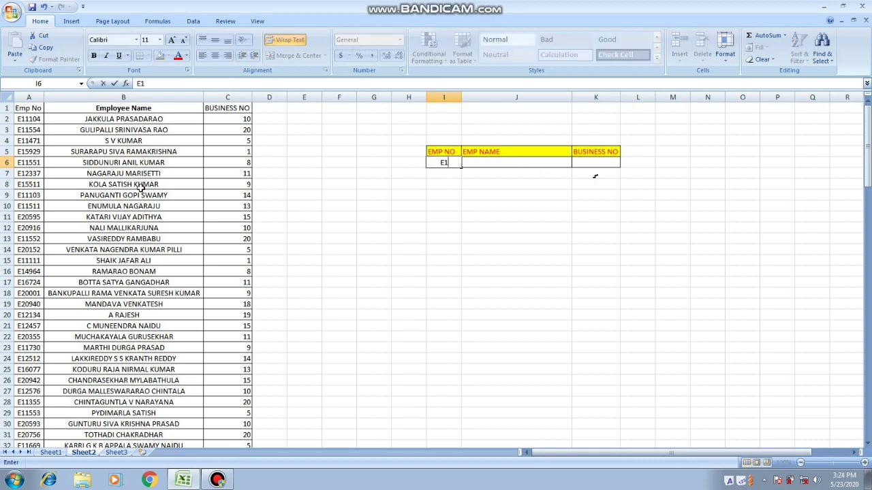
text(2337)
key(Return)
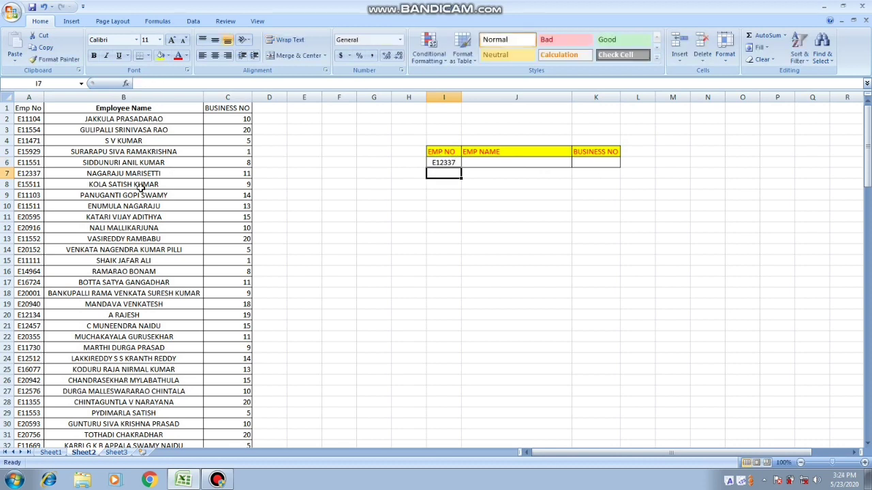
key(Up)
Start a VLOOKUP formula in the EMP NAME cell J6 with I6 as the lookup value
click(512, 162)
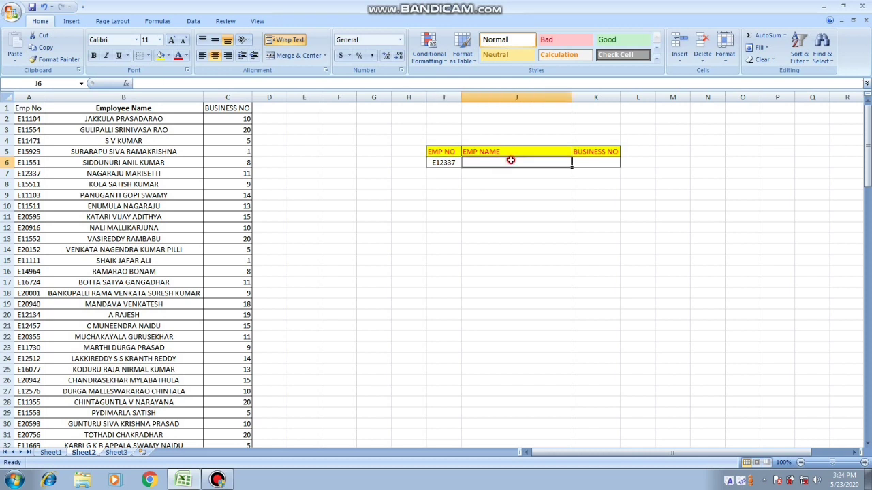
text(=)
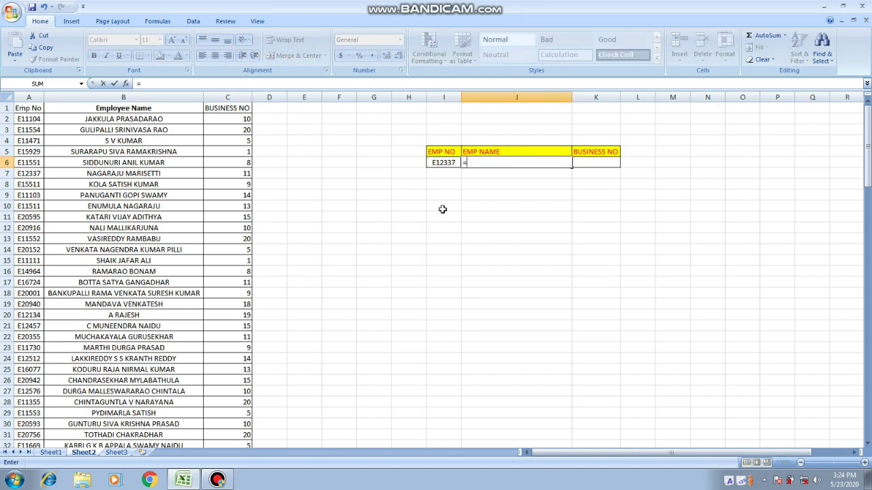
text(V)
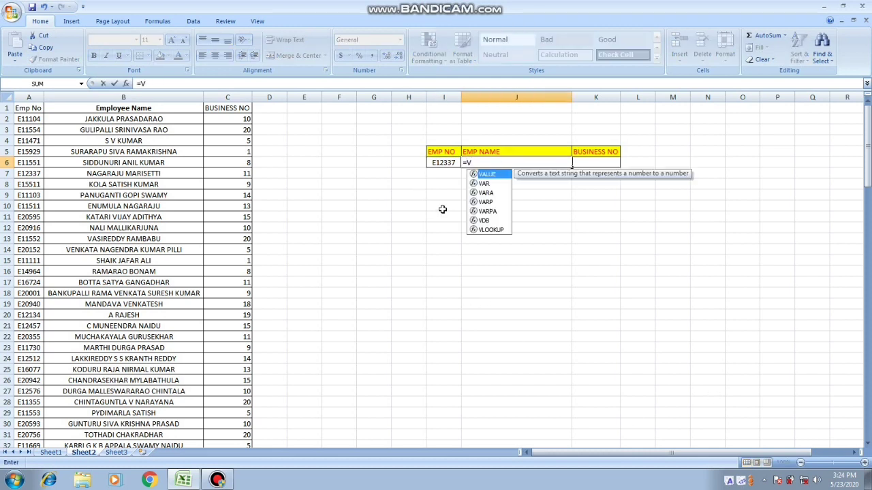
text(LOOKUP)
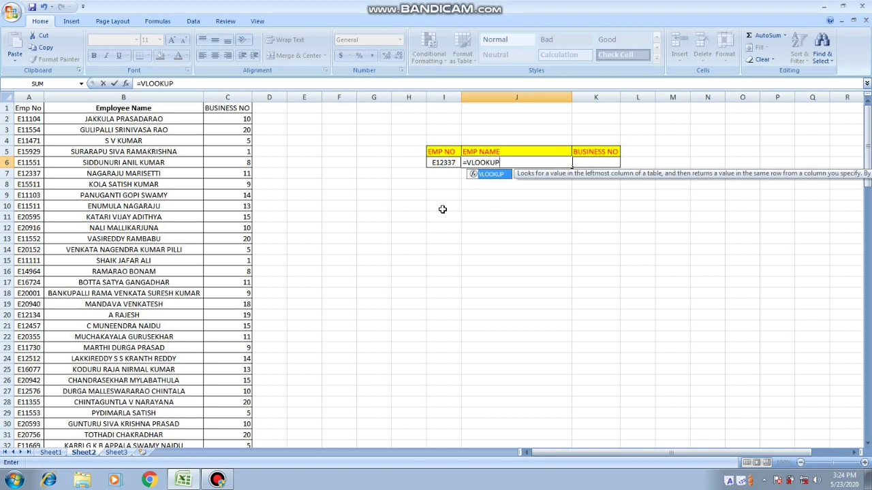
text(()
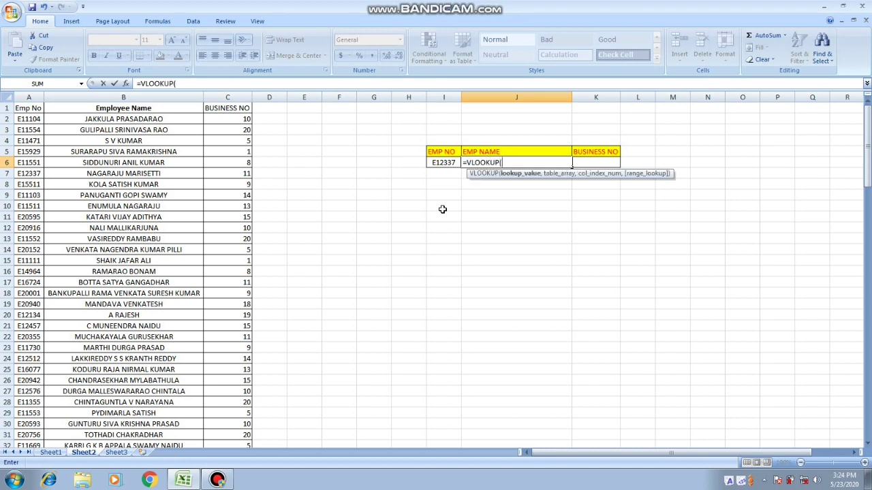
click(447, 165)
text(,)
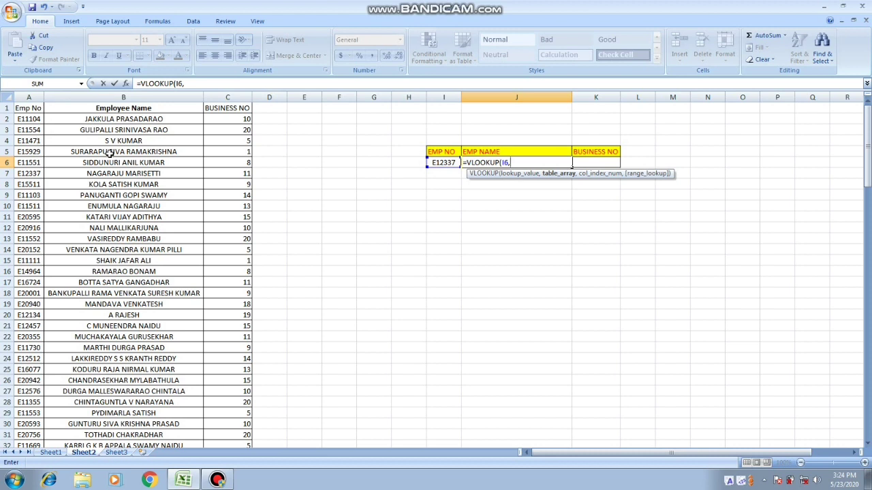
drag(17, 111, 196, 383)
drag(177, 335, 177, 357)
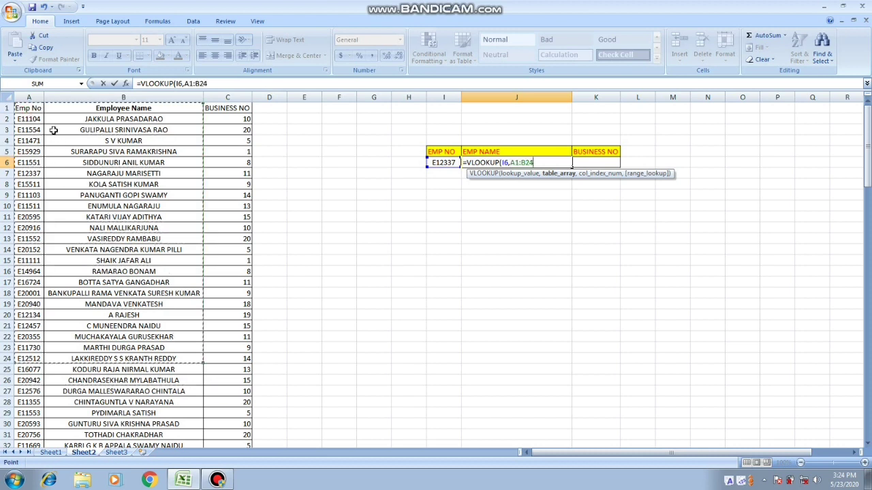
click(53, 130)
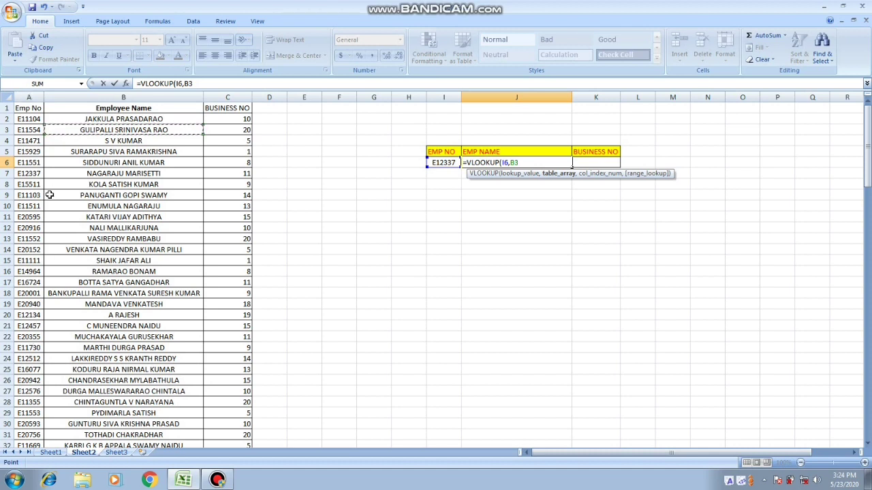
Complete the EMP NAME formula in J6 as =VLOOKUP(I6,A:C,2,0) and compare its result with row 7 of the list
click(28, 97)
drag(67, 97, 227, 94)
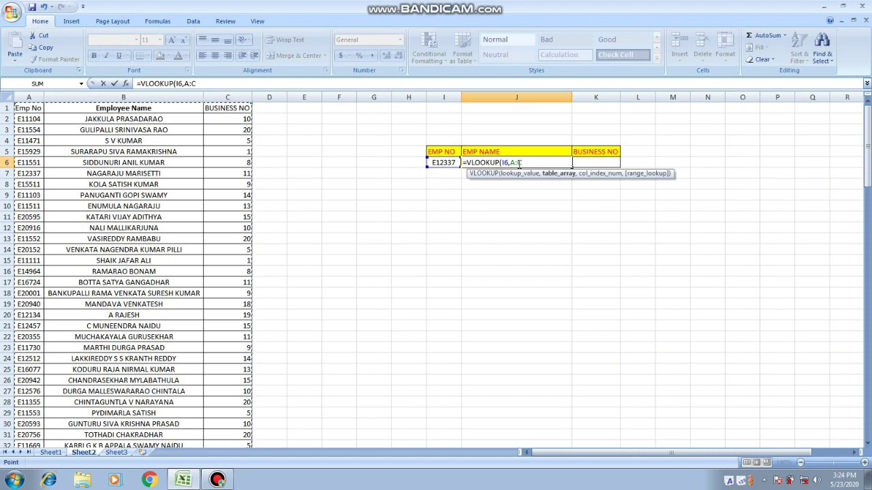
text(,)
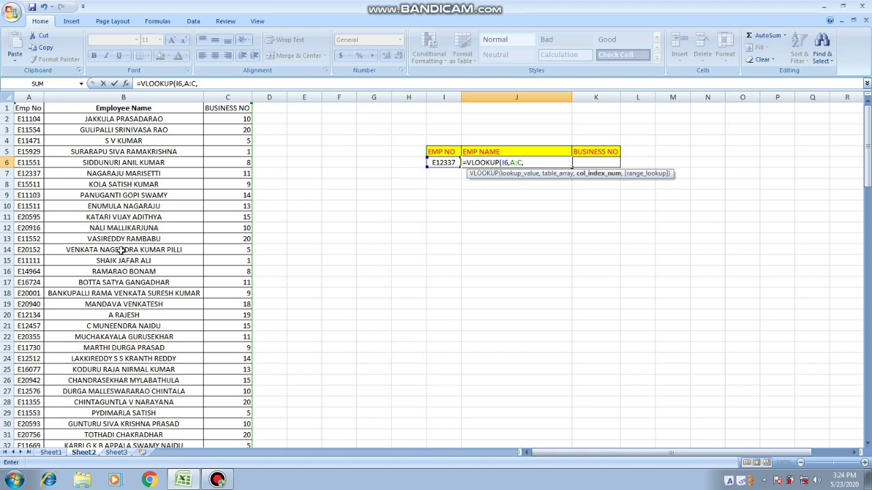
text(2,0))
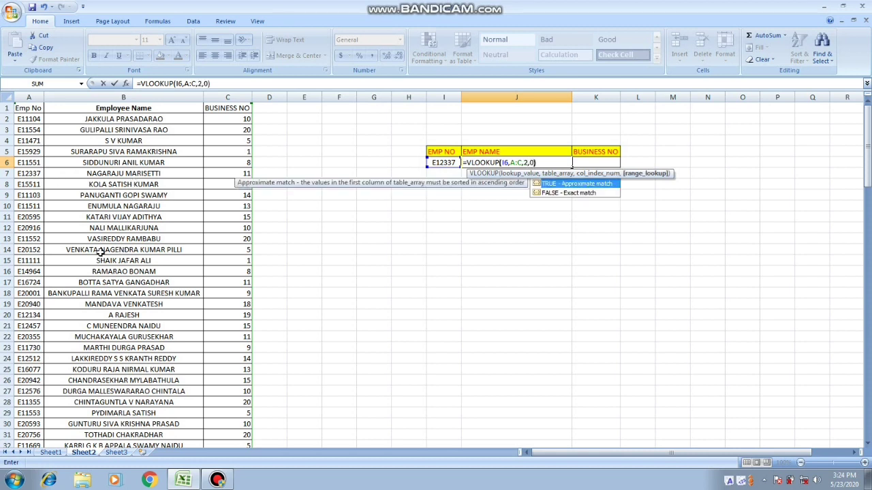
key(Return)
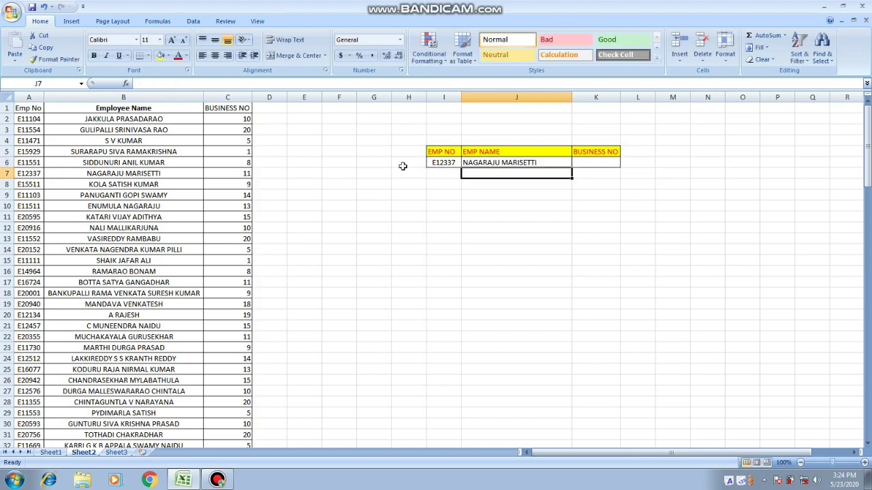
drag(39, 173, 156, 173)
click(545, 165)
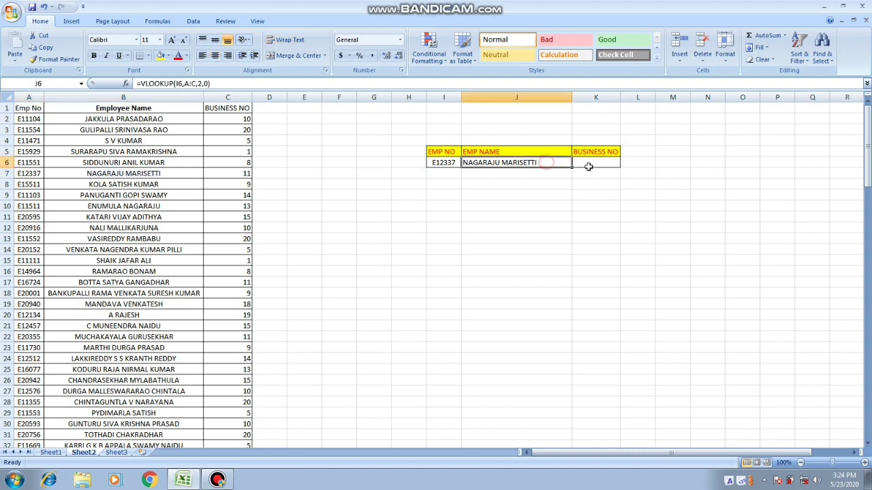
Look up the employee's business number in K6 with the formula =VLOOKUP(I6,A:C,3,0)
click(594, 165)
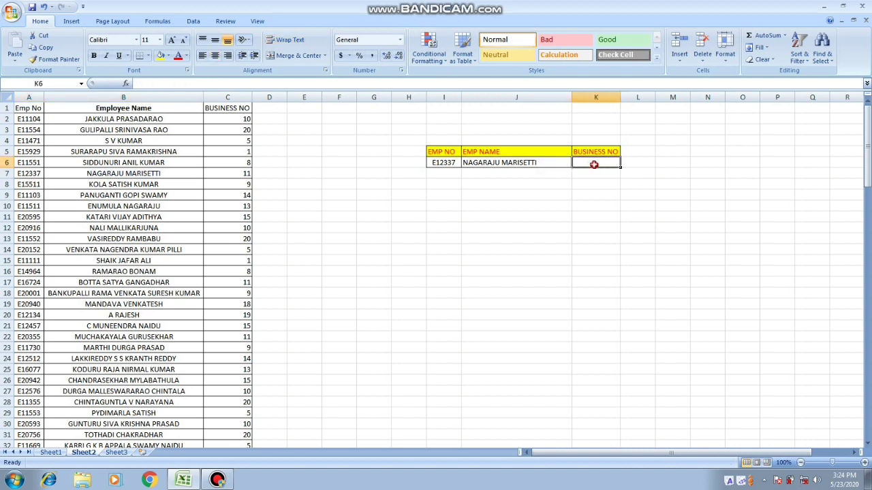
text(=VLOOK)
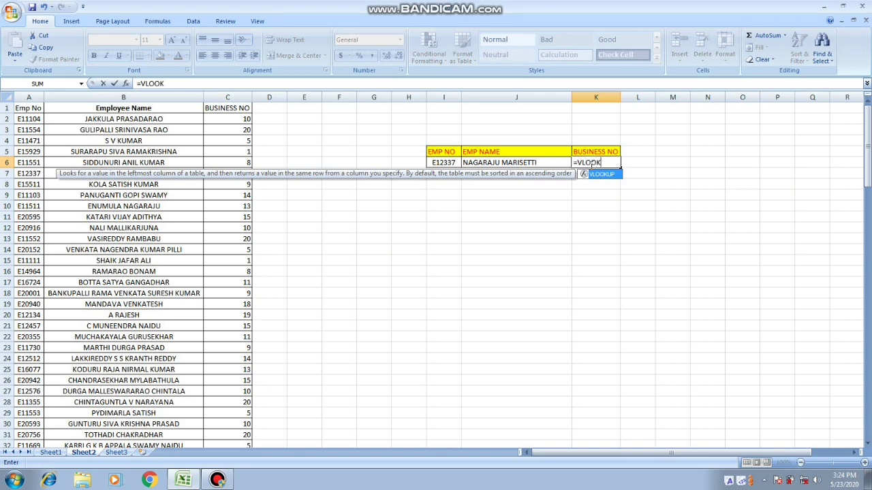
text(UP()
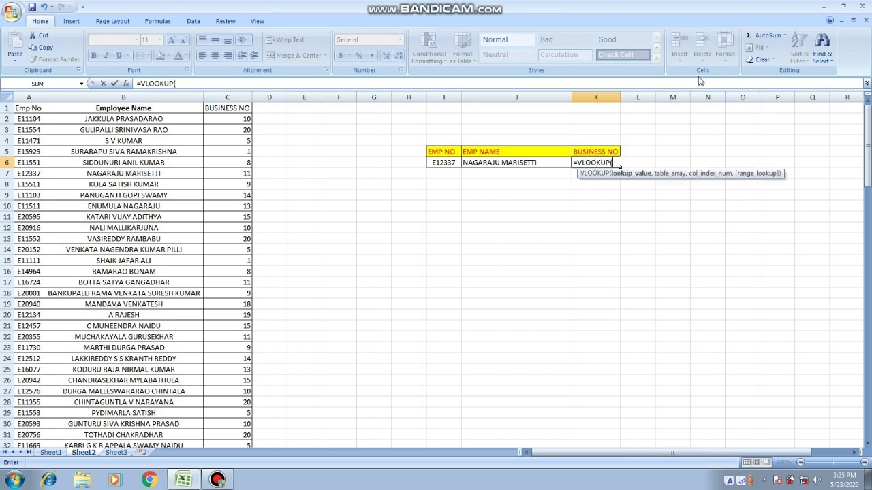
click(449, 162)
text(,)
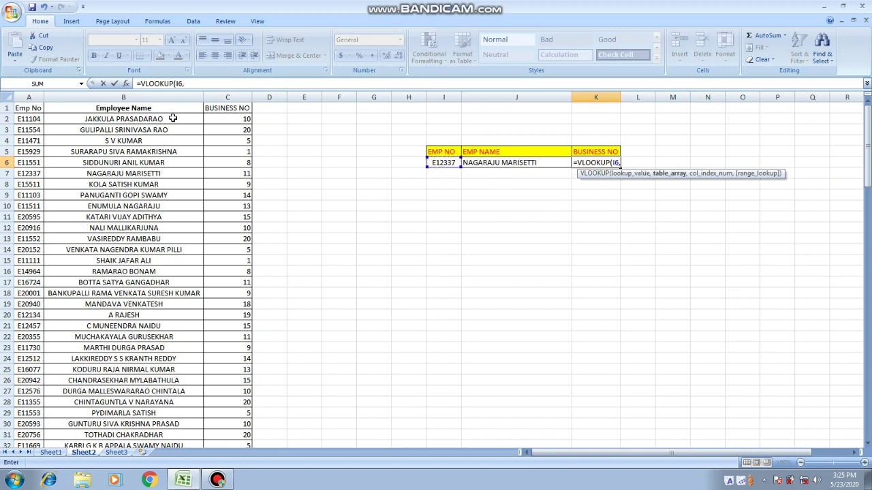
drag(28, 97, 242, 101)
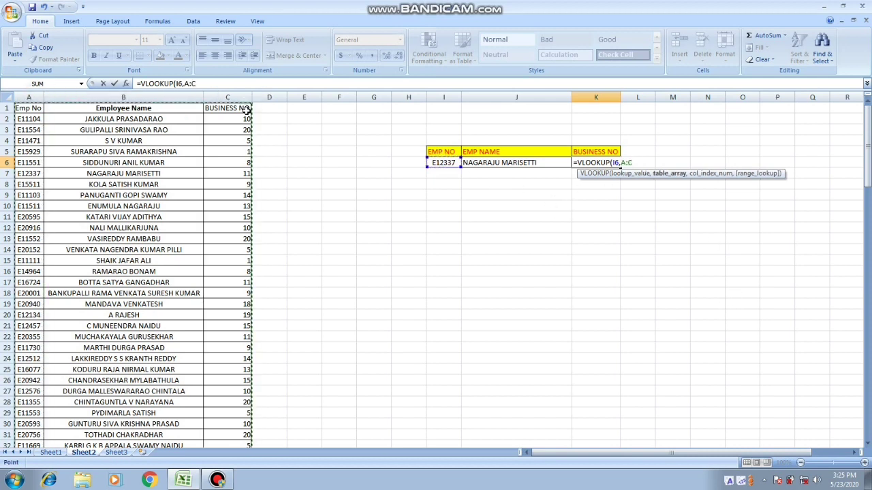
text(,)
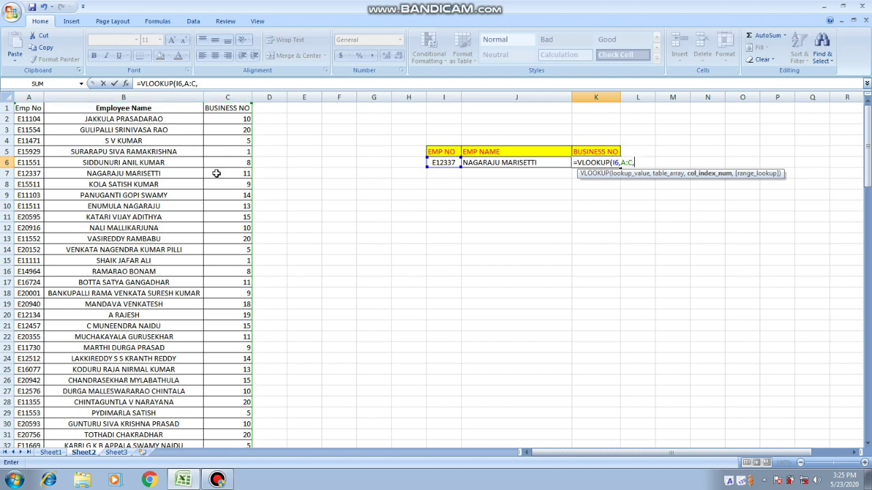
text(3,0)
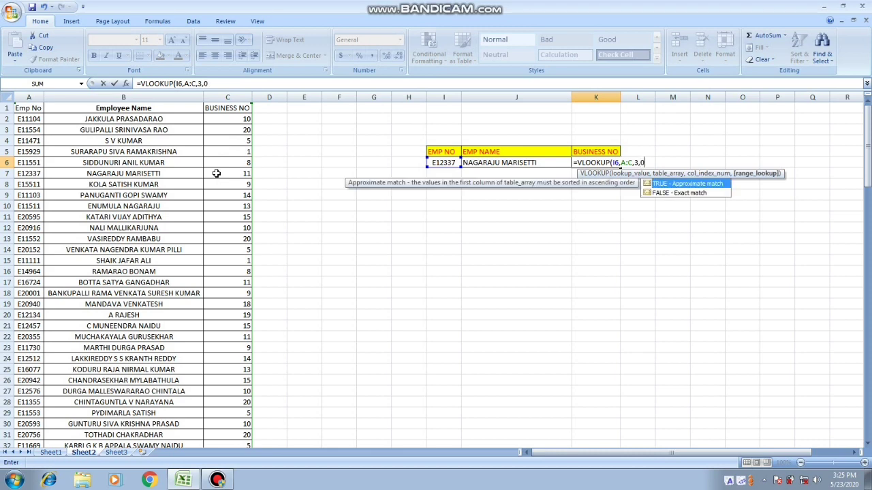
text())
key(Return)
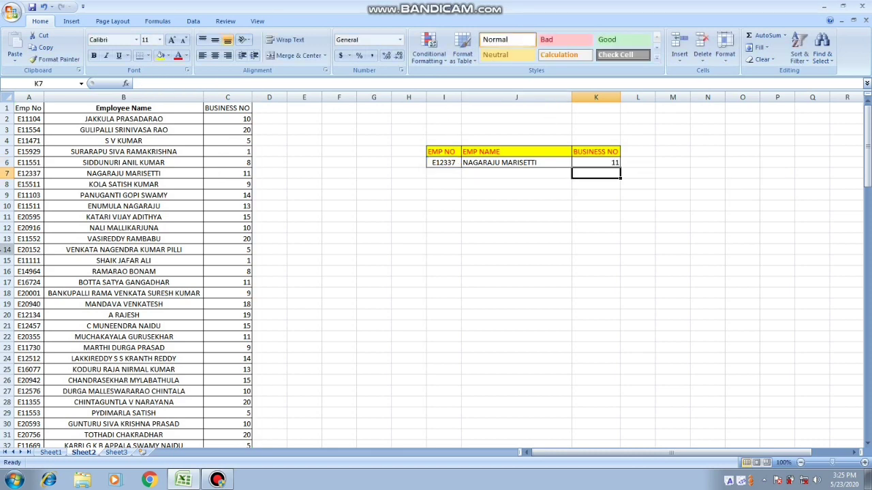
Compare the employee's record in A7:C7 with the filled lookup form in I5:K6
drag(29, 173, 225, 175)
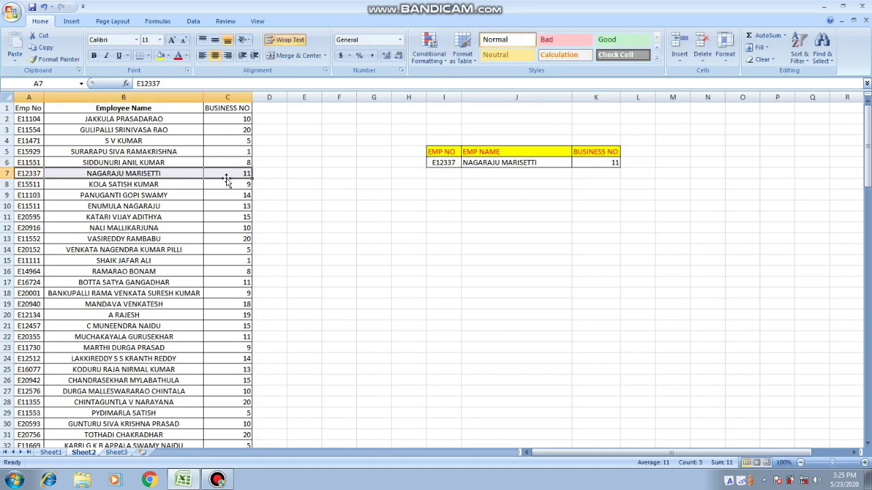
click(611, 164)
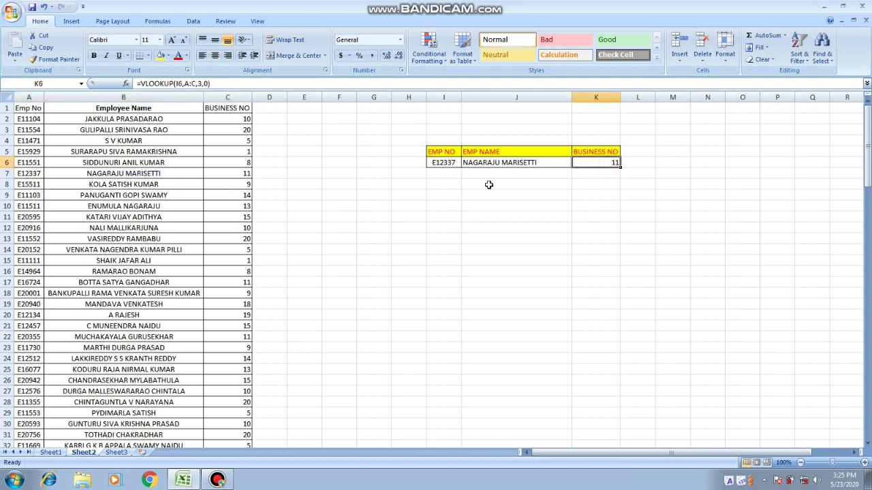
click(444, 163)
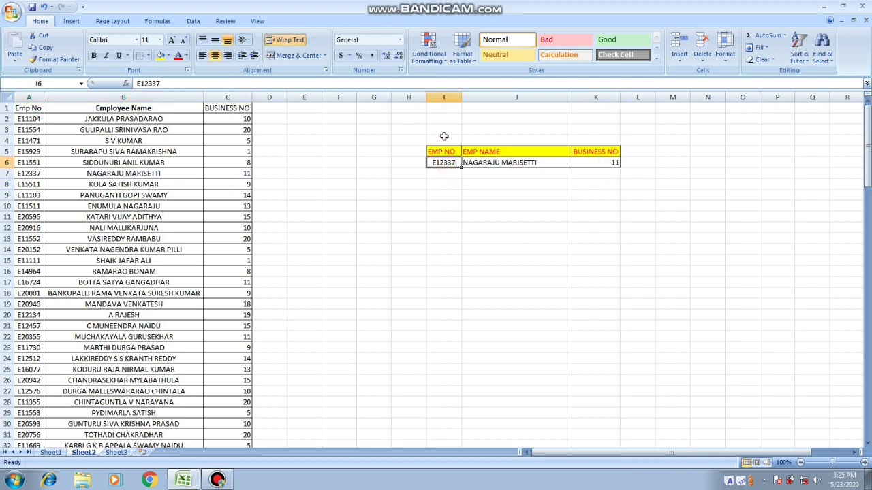
drag(444, 152, 596, 163)
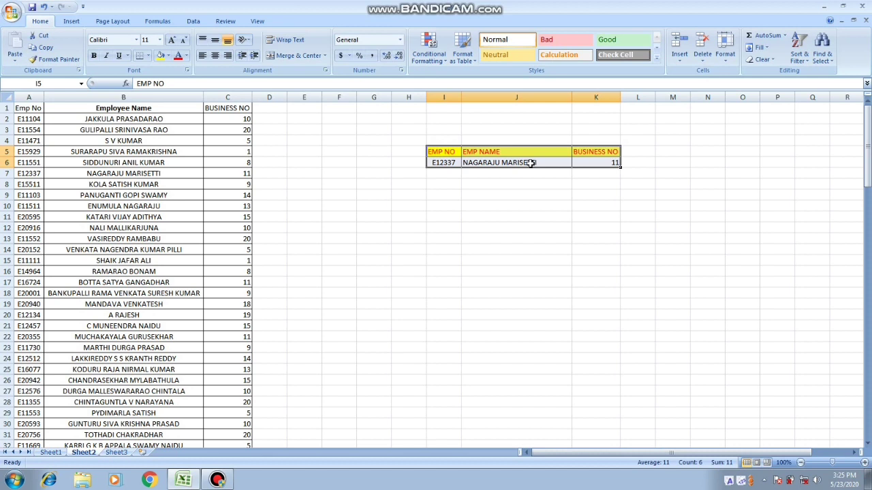
Replace the employee number in I6 with the one listed in A20 and compare the lookup results with row 20
click(442, 164)
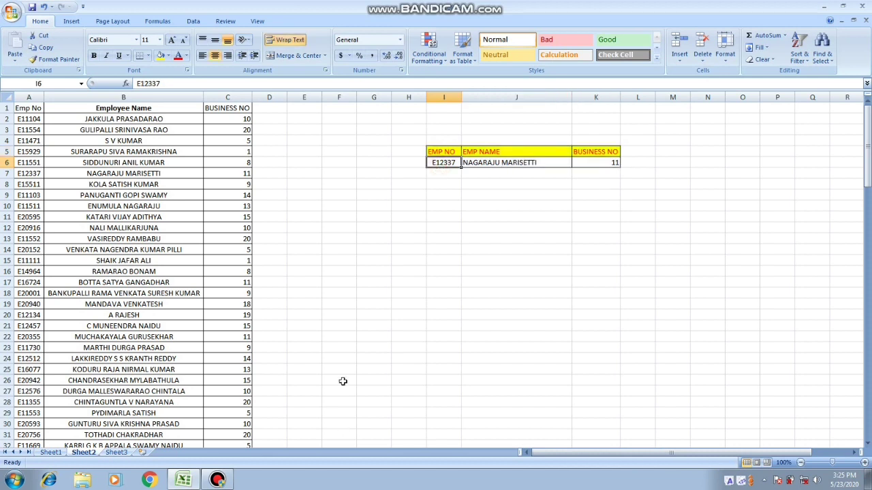
text(E12134)
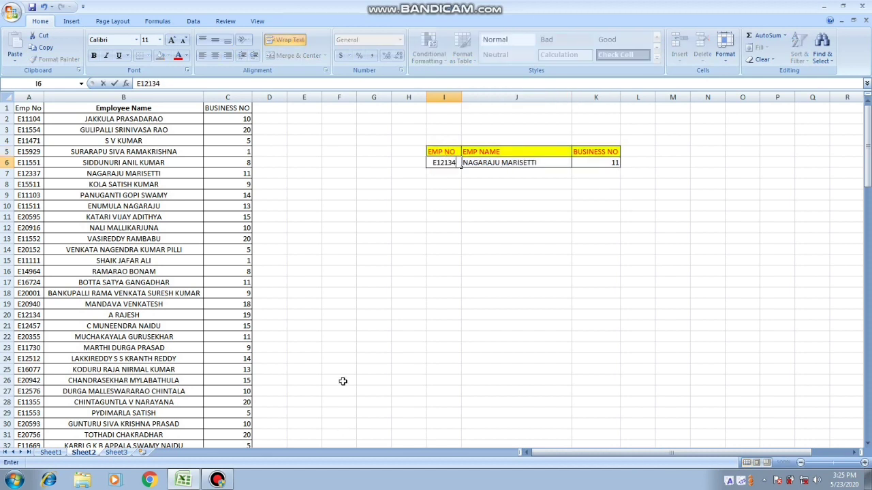
key(Return)
drag(32, 319, 247, 319)
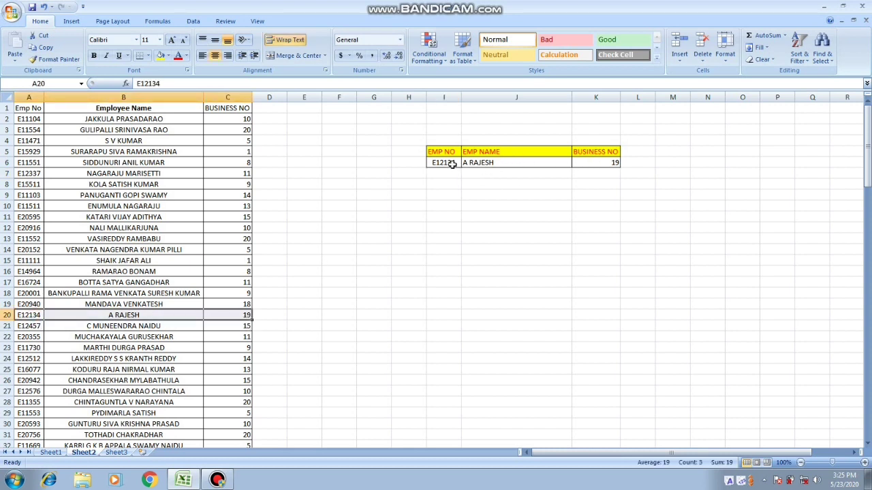
click(451, 164)
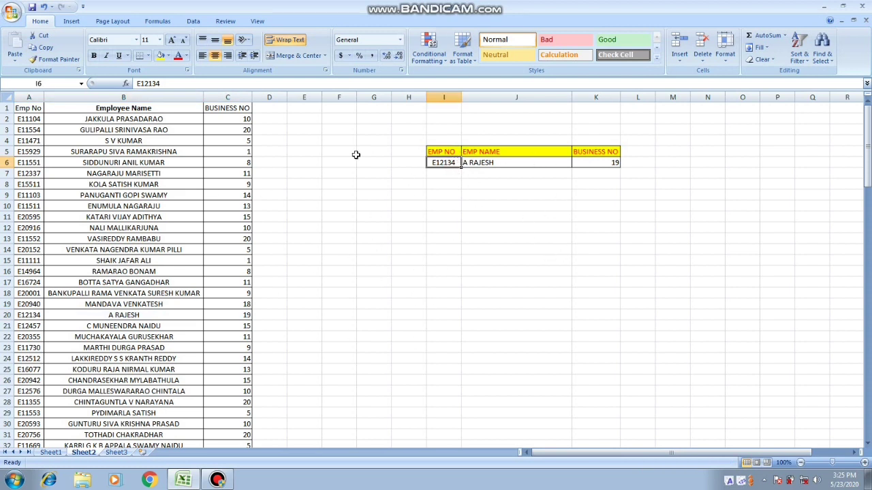
click(217, 480)
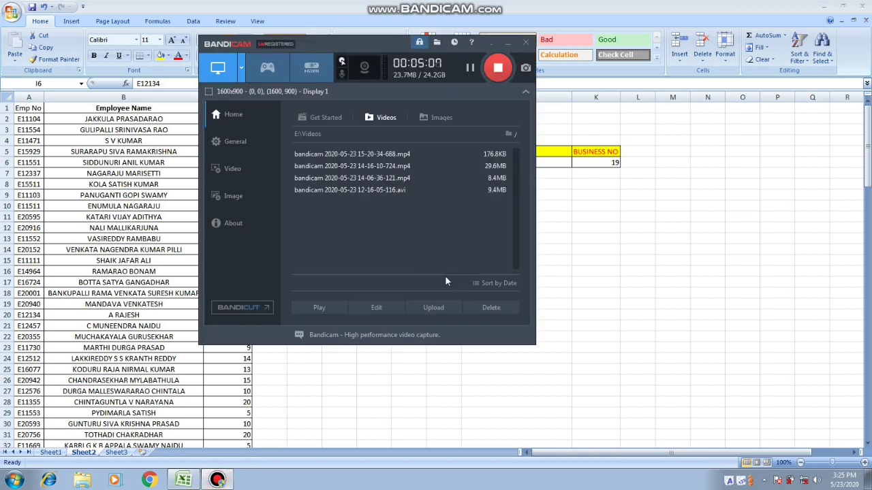
click(491, 43)
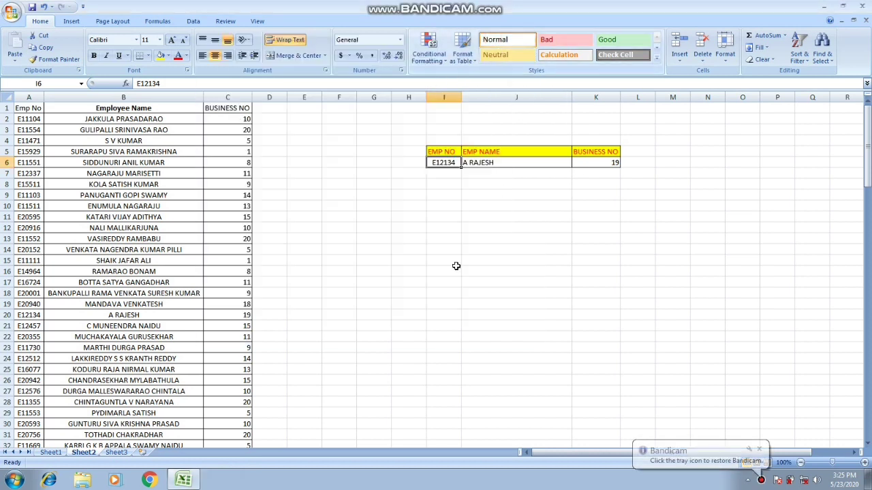